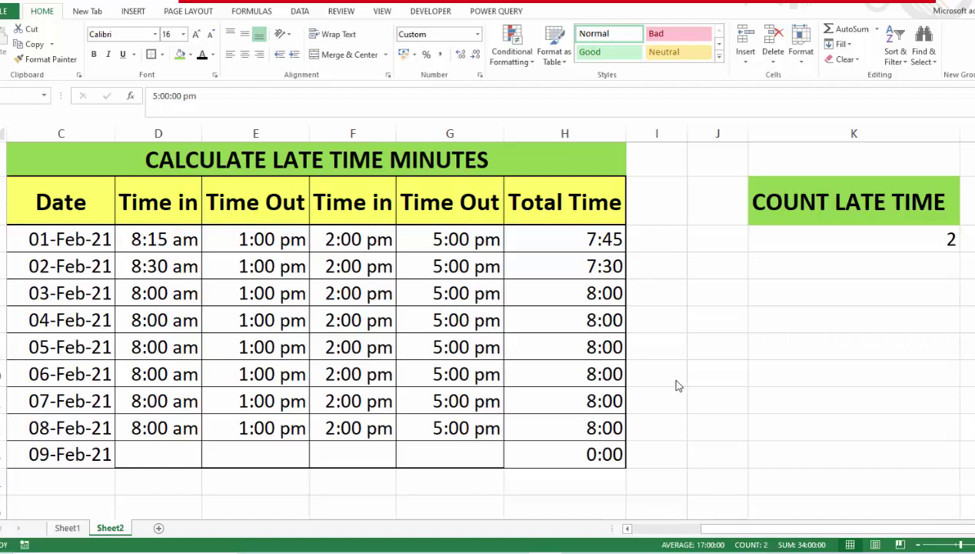
- Inspect a sample clock-in time, the Total Time formula and the late-arrival COUNTIFS formula
click(150, 299)
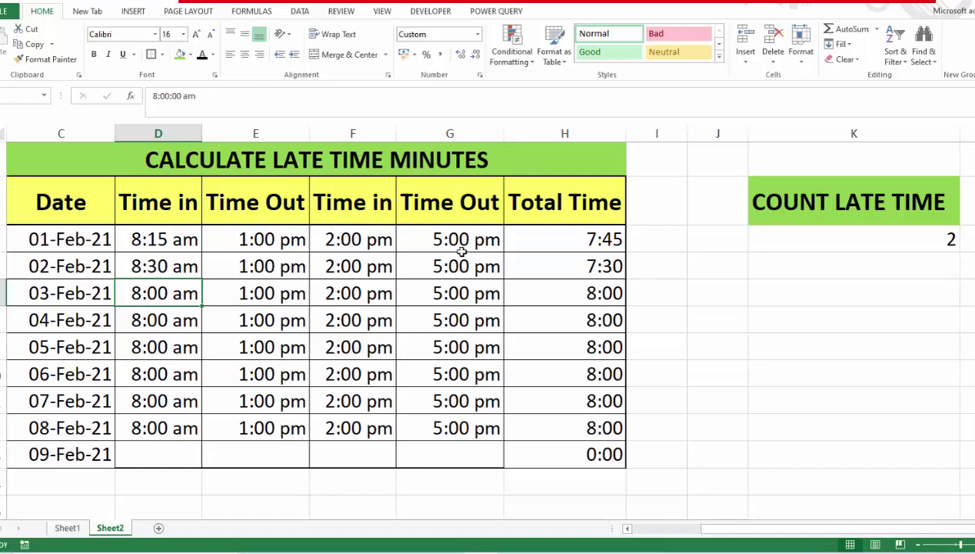
click(601, 236)
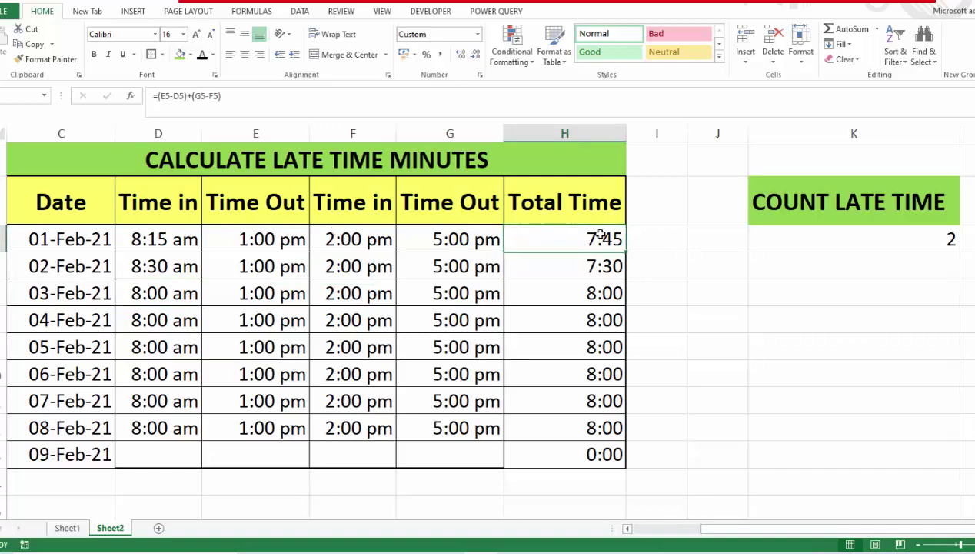
click(880, 240)
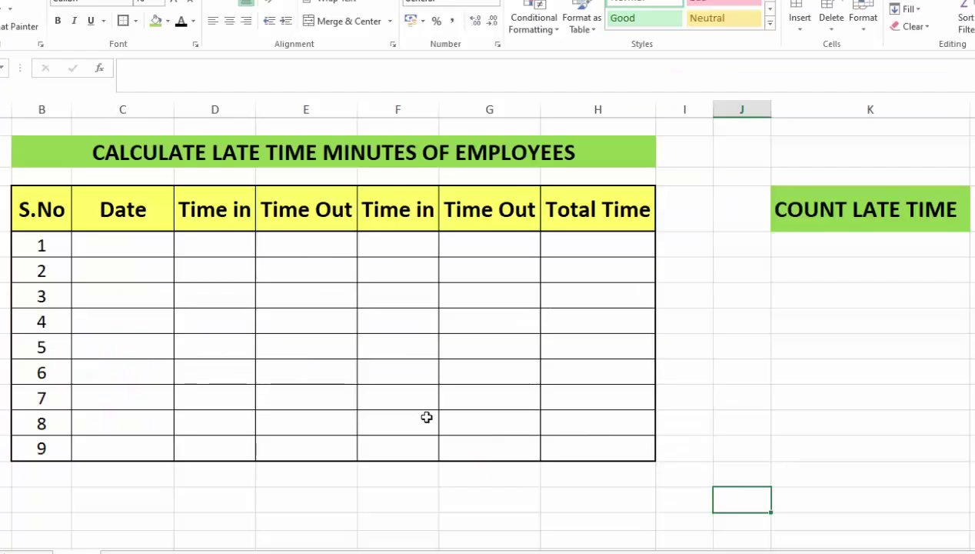
- Enter 1/2/2021 and fill dates down to row 9, shown as 01-Feb-21 through 09-Feb-21
click(154, 248)
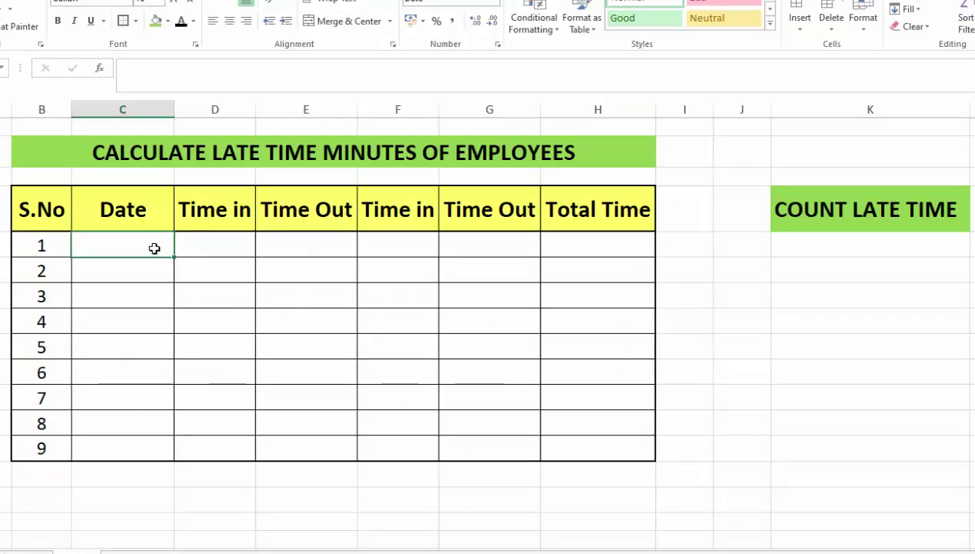
text(1/2/)
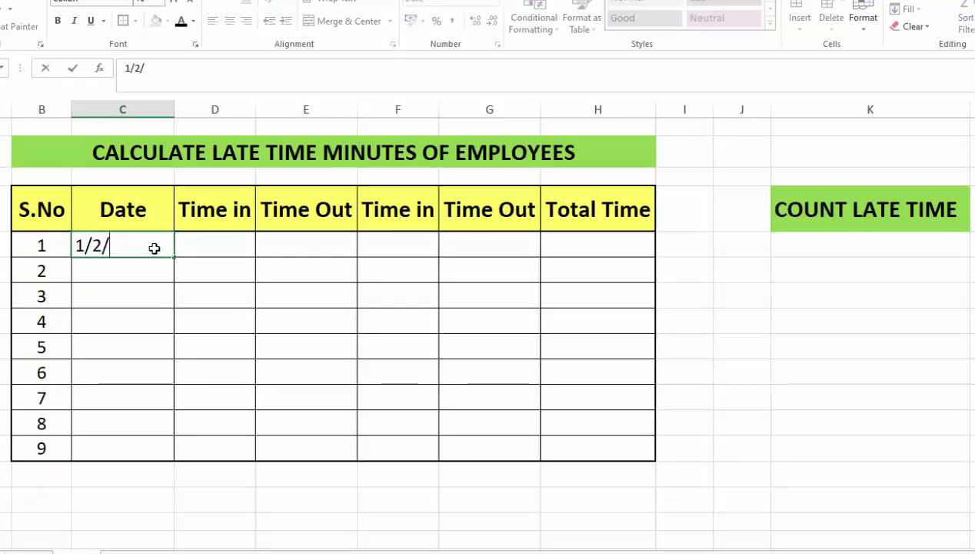
text(2021)
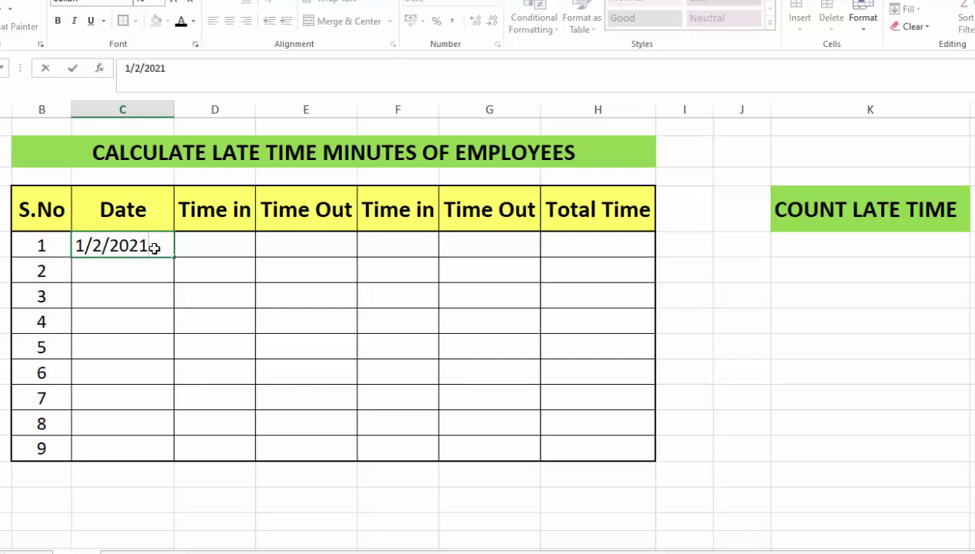
key(Return)
click(151, 250)
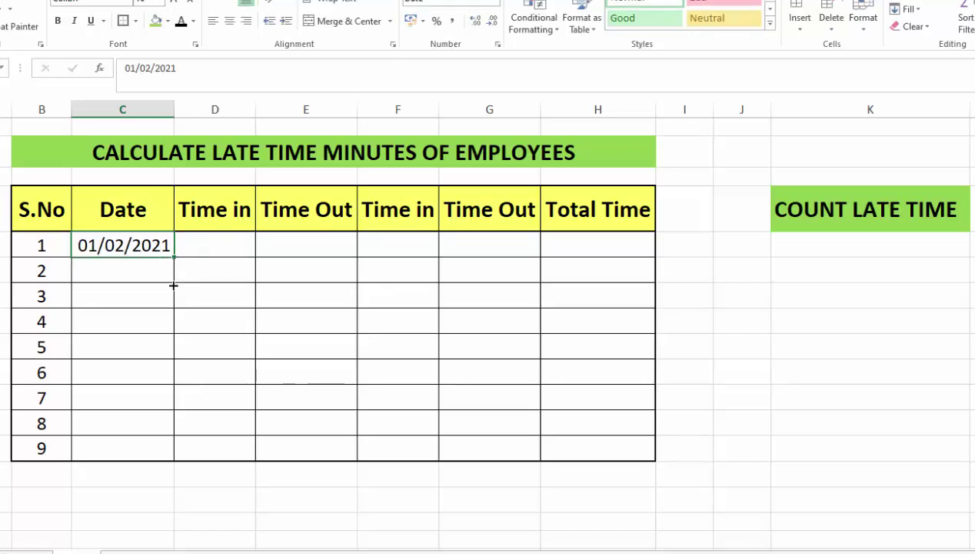
drag(174, 285, 157, 446)
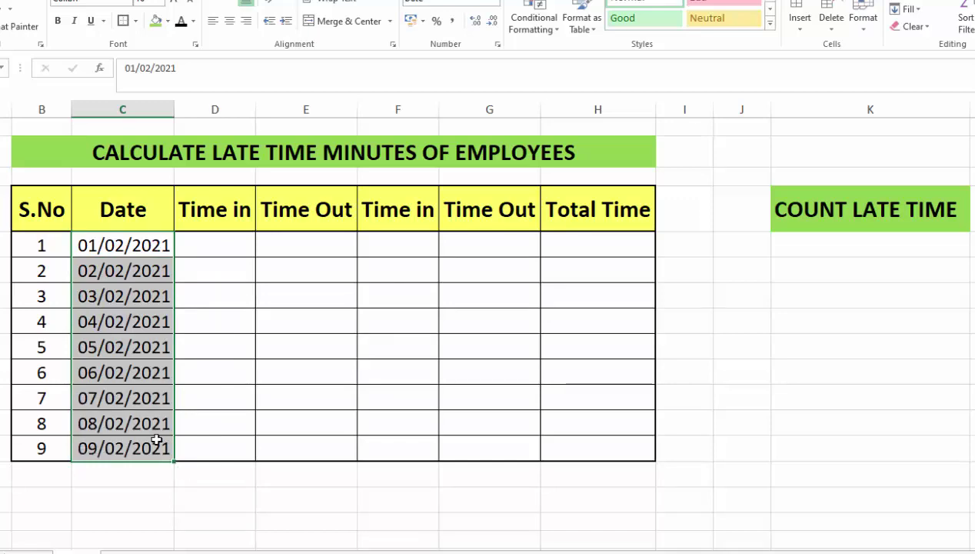
key(ctrl+shift+numbersign)
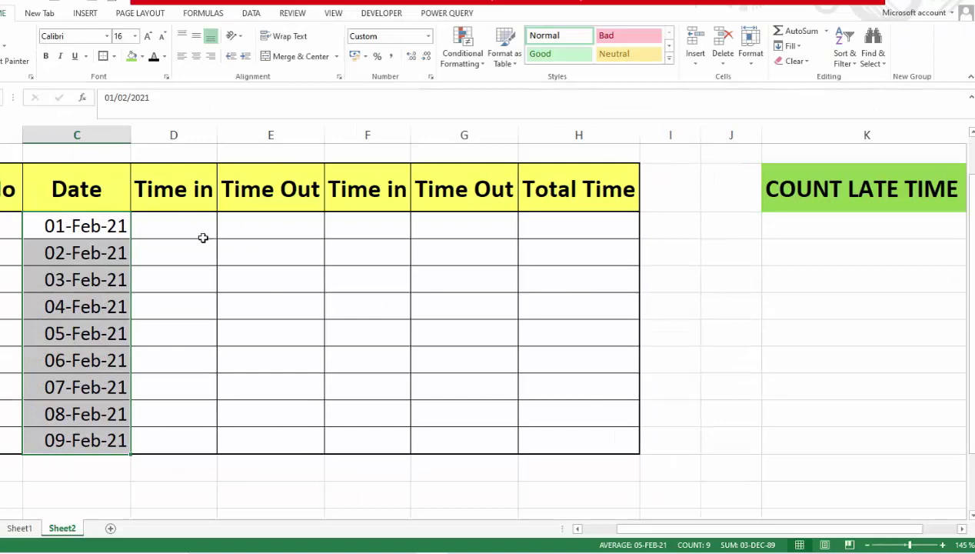
- Enter 8:00 am, 1:00 pm, 2:00 pm and 5:00 pm across the first day's time columns
click(198, 231)
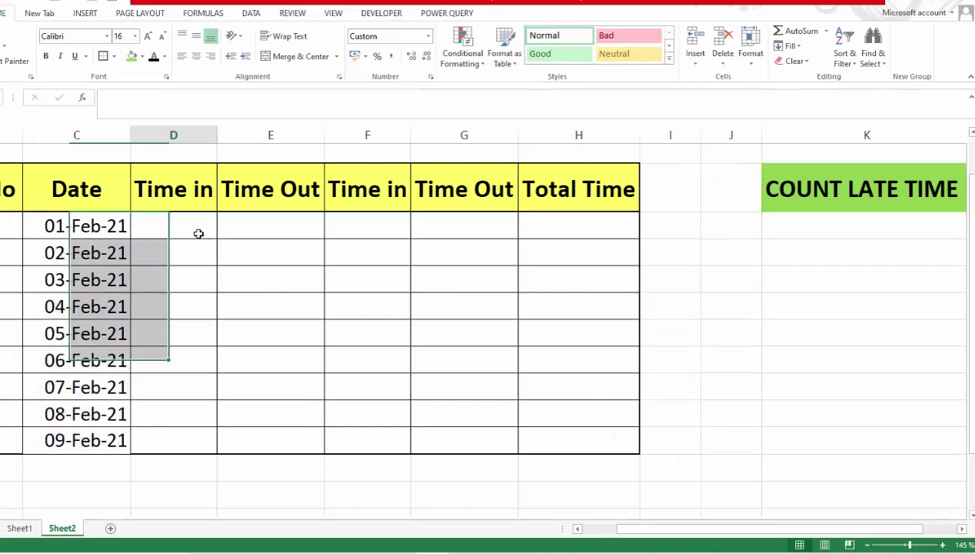
text(8:00)
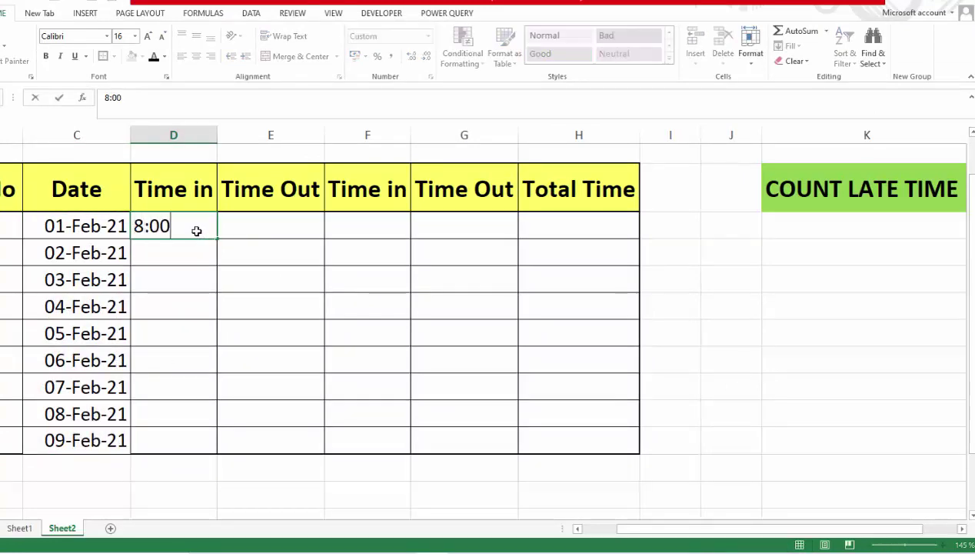
text(:00 AM)
key(ctrl+Return)
key(F2)
key(Tab)
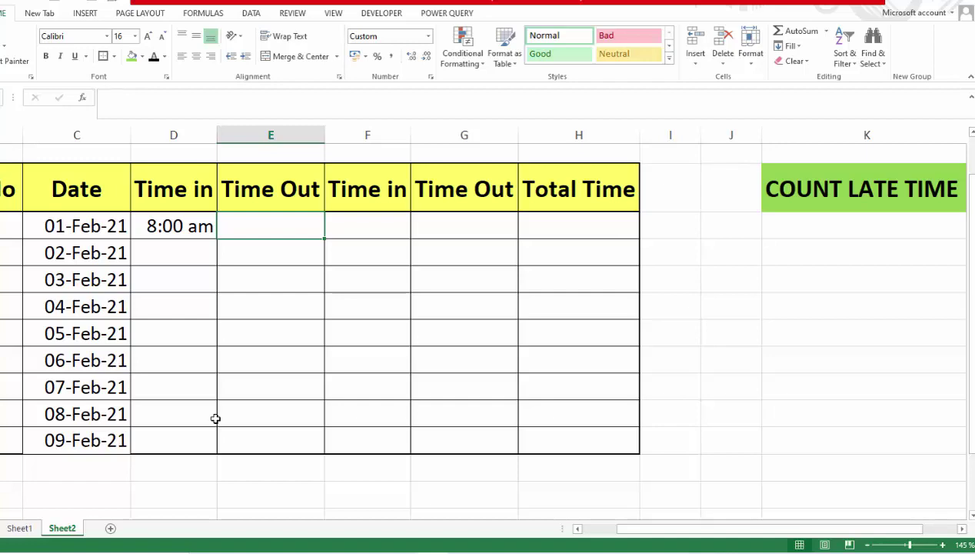
text(1)
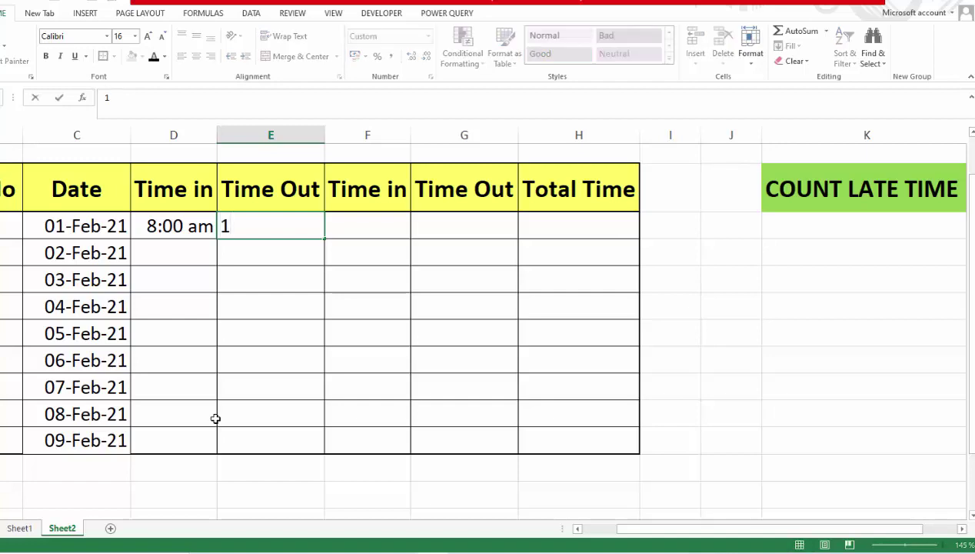
text(0)
text(0)
text( PM)
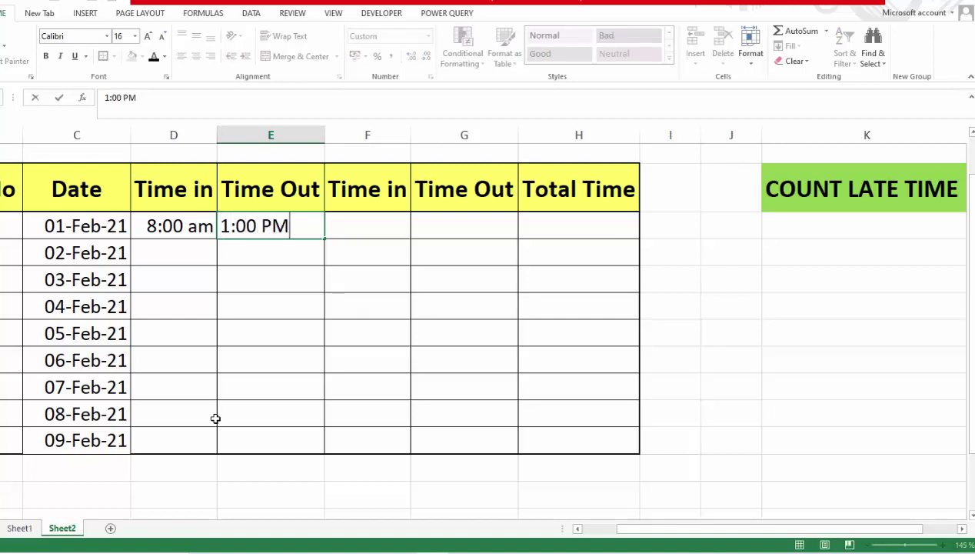
key(Tab)
text(2)
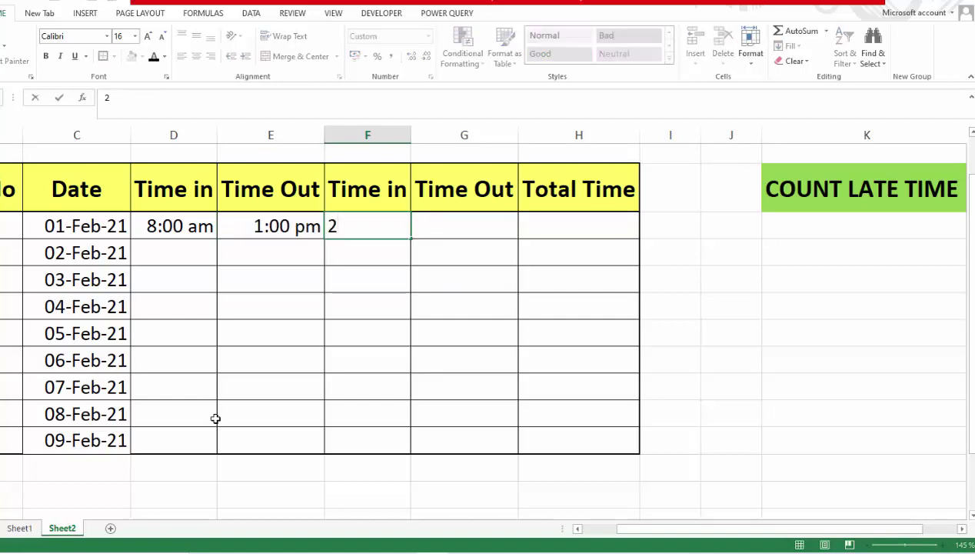
text(:00 )
text(PM)
key(Tab)
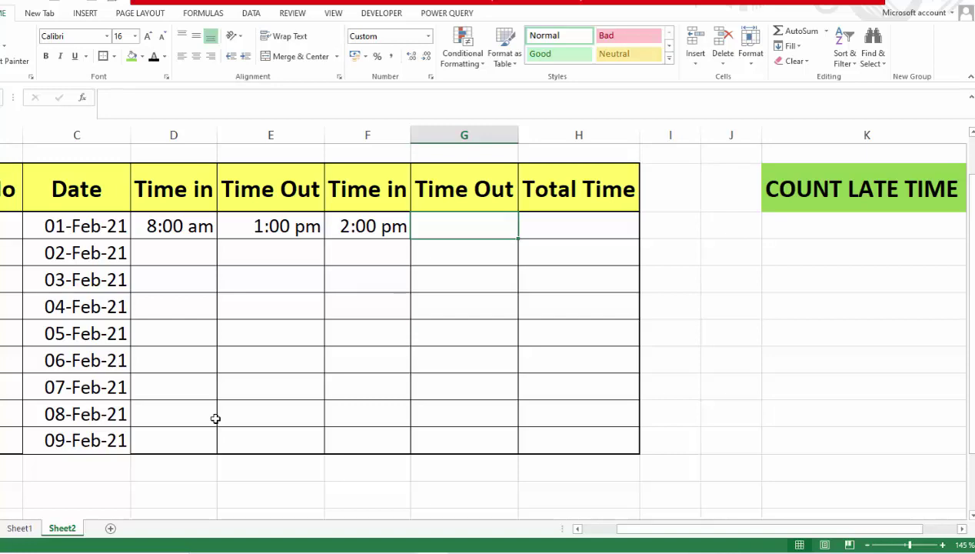
text(5:00PM)
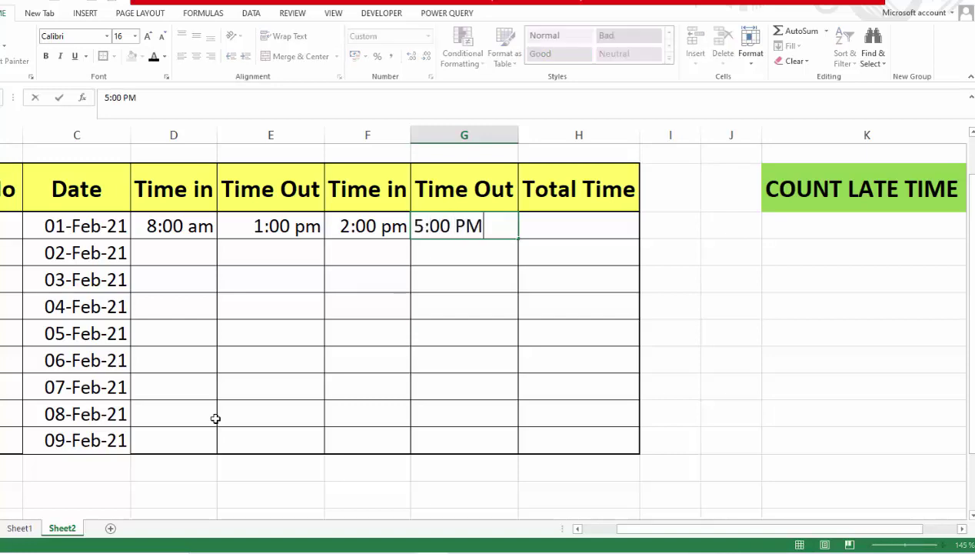
key(Tab)
- Copy the 8:00 am clock-in time down the rows for the following dates
key(Left)
key(Left)
key(Left)
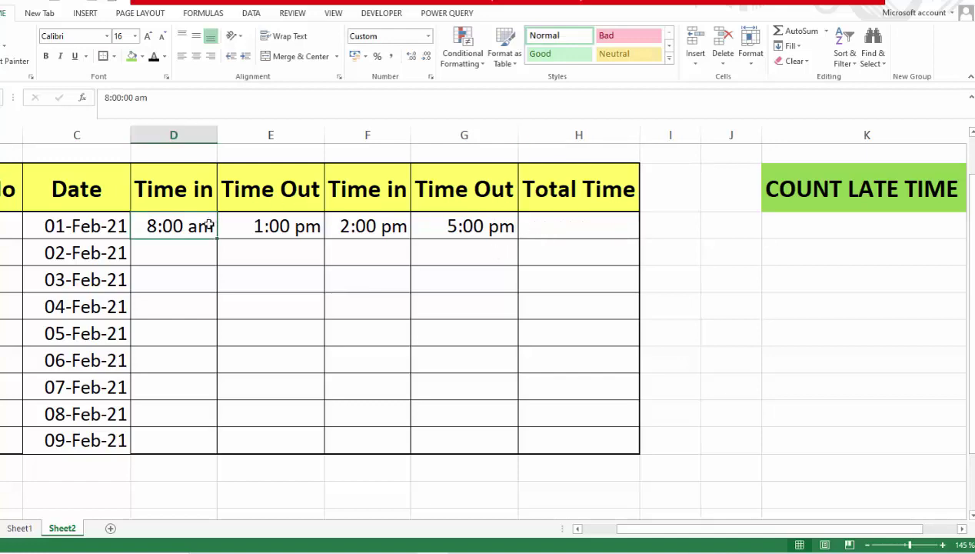
key(ctrl+c)
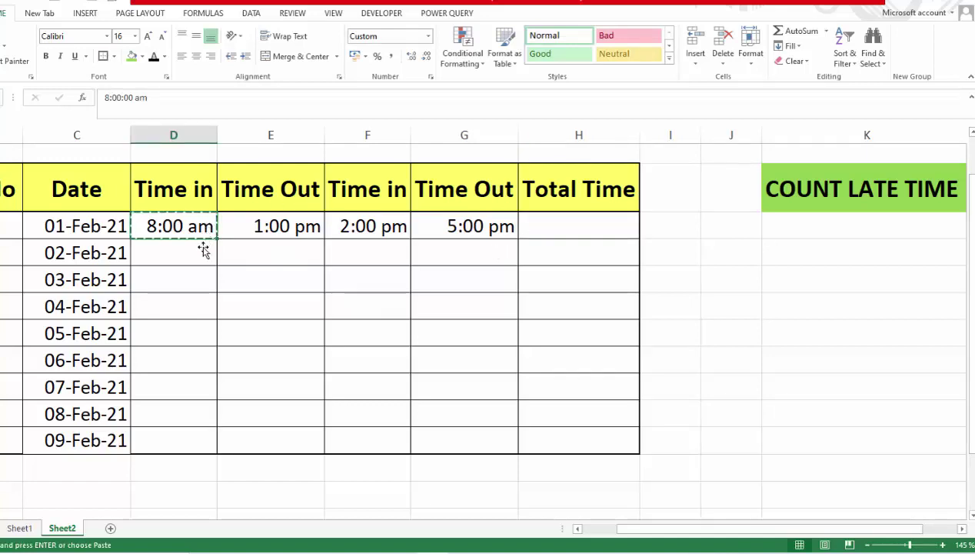
drag(203, 250, 202, 412)
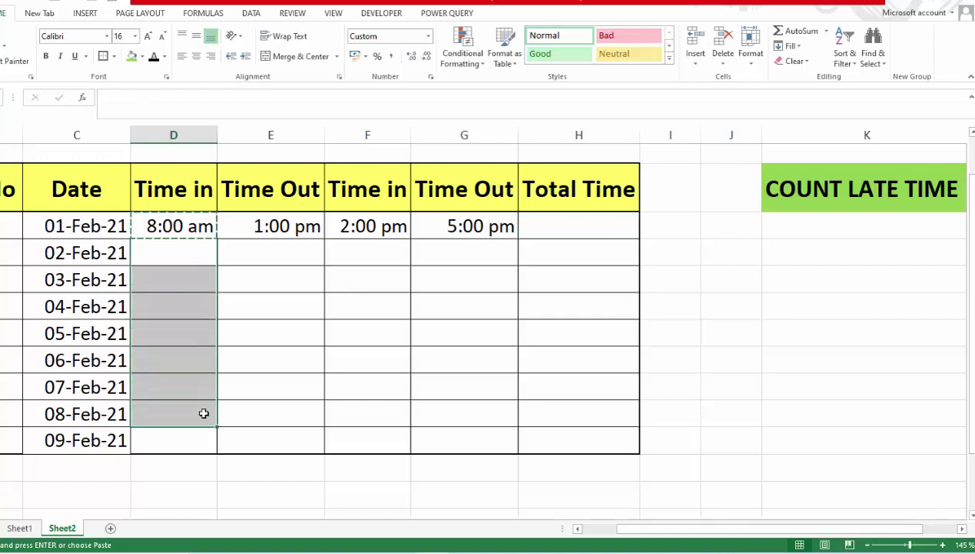
key(ctrl+v)
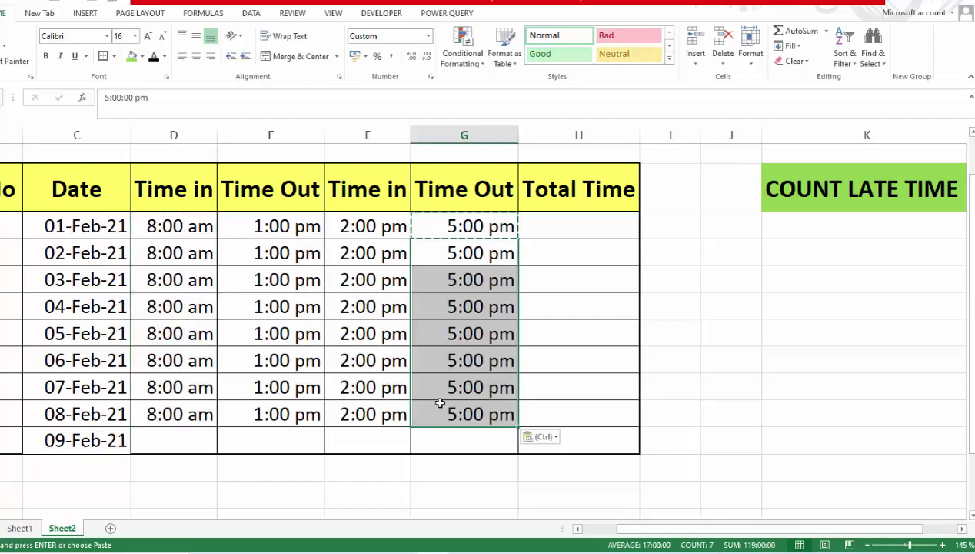
click(537, 228)
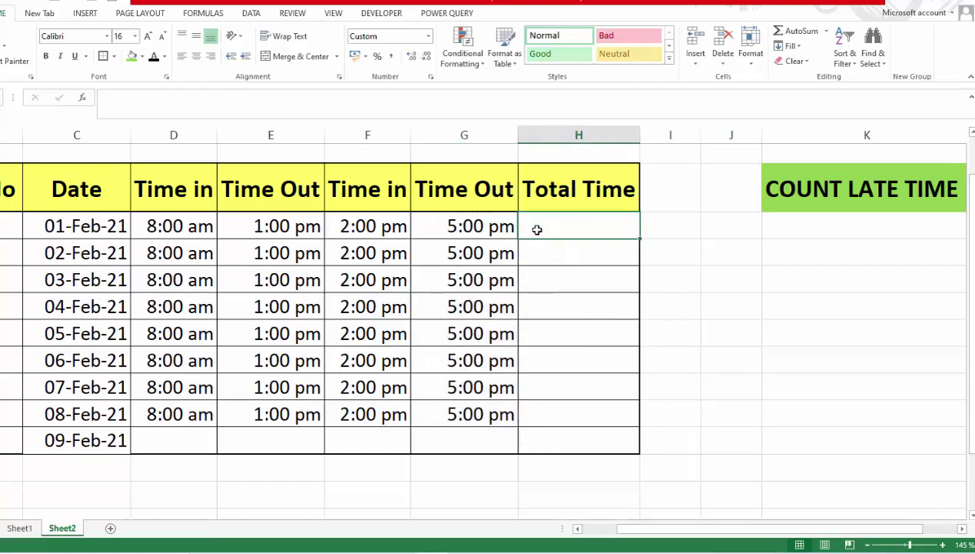
- Enter =(E5-D5)+(G5-F5) in the first Total Time cell and fill it down the column
text(=()
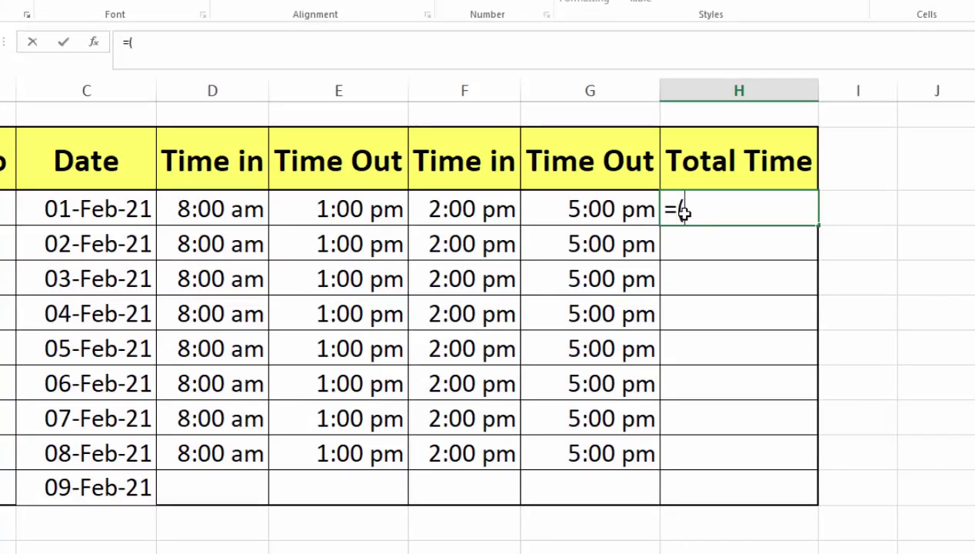
click(369, 204)
text(-)
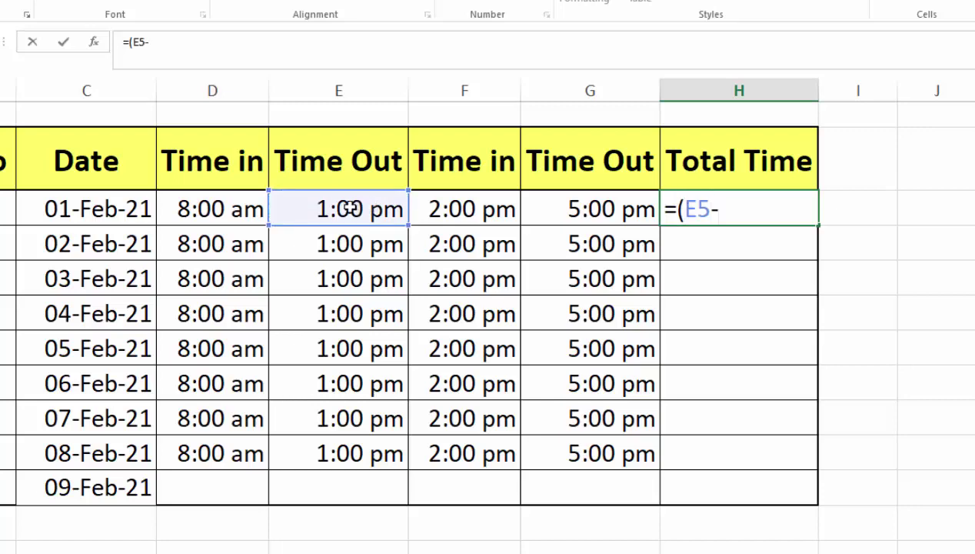
click(239, 207)
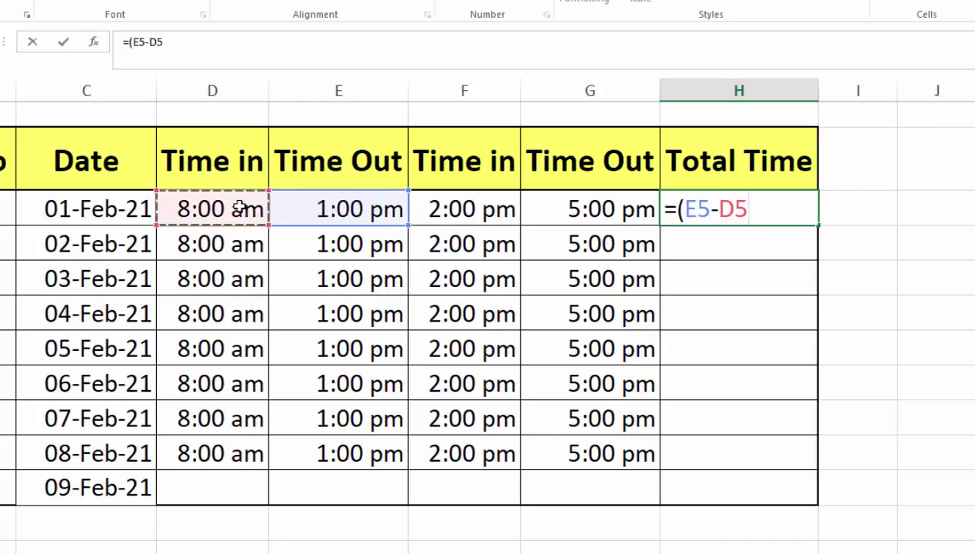
text()+)
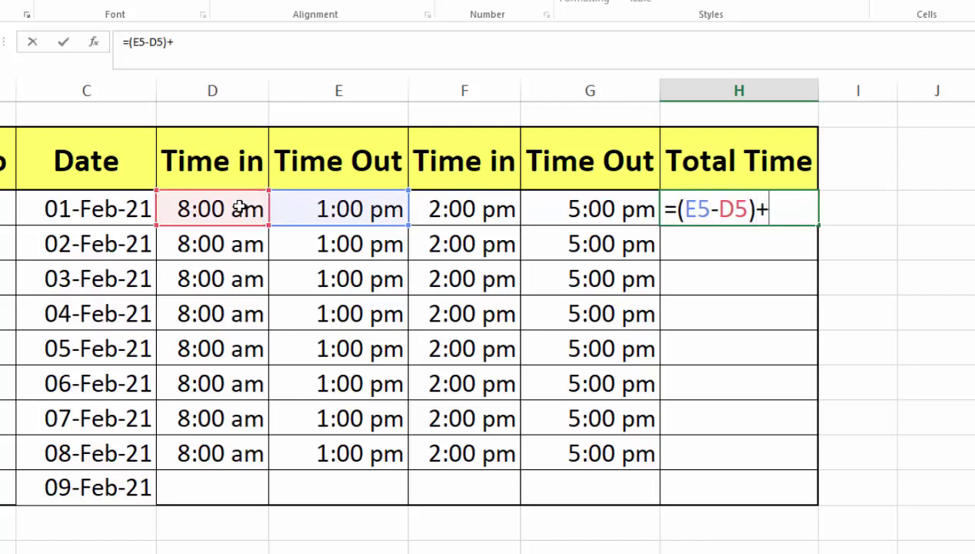
click(569, 210)
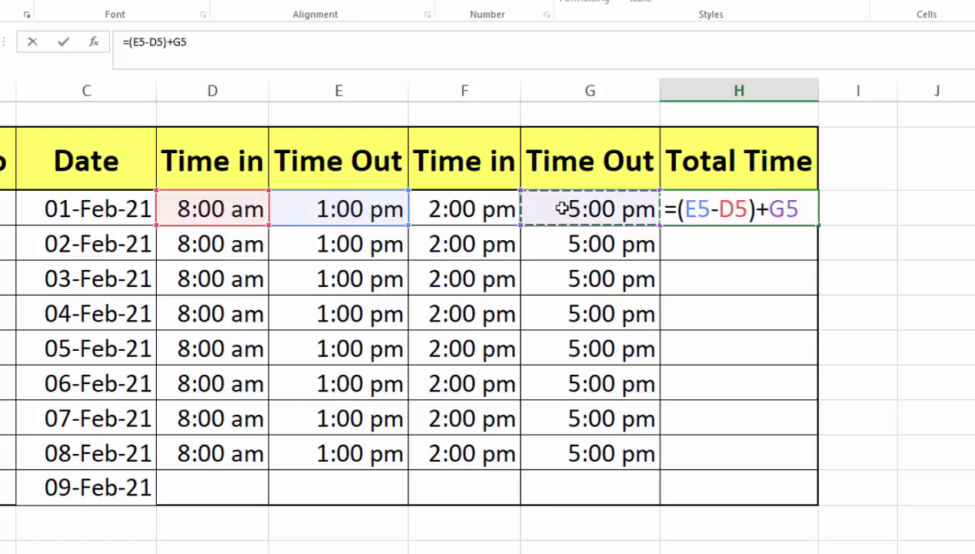
key(BackSpace)
key(BackSpace)
text(()
click(562, 208)
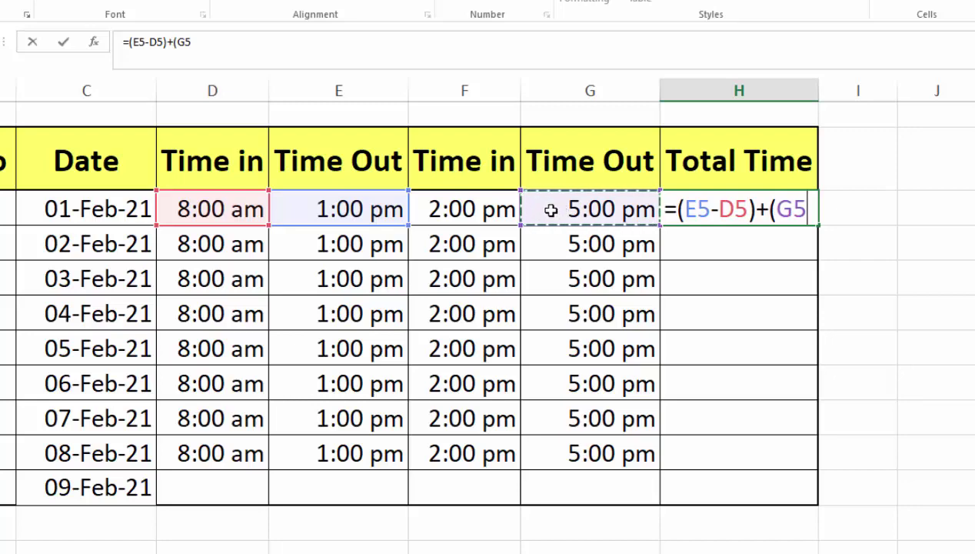
text(-)
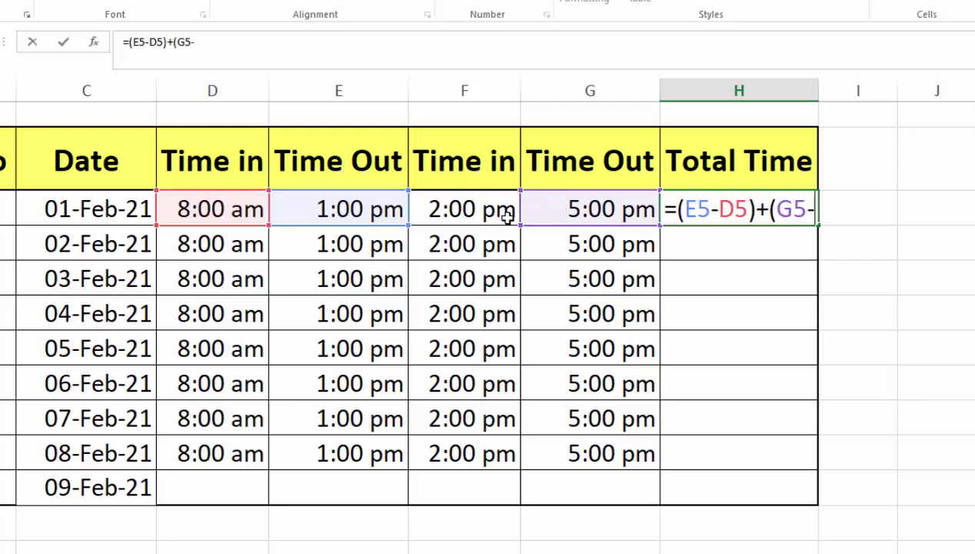
click(506, 218)
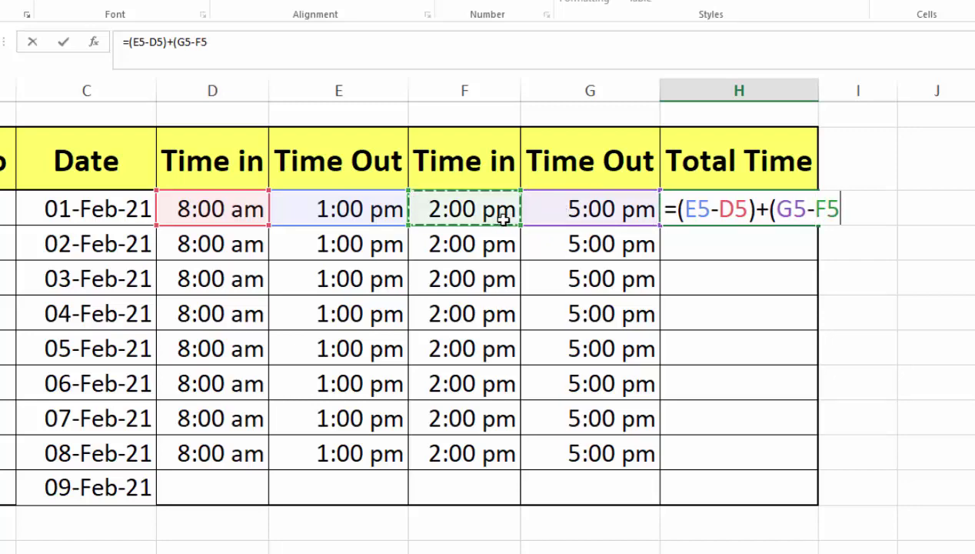
text())
key(Return)
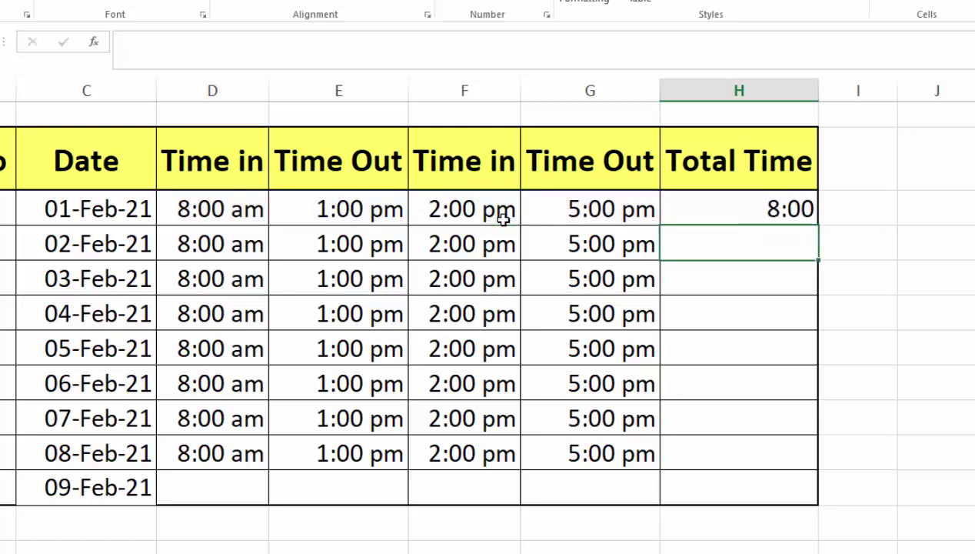
click(709, 209)
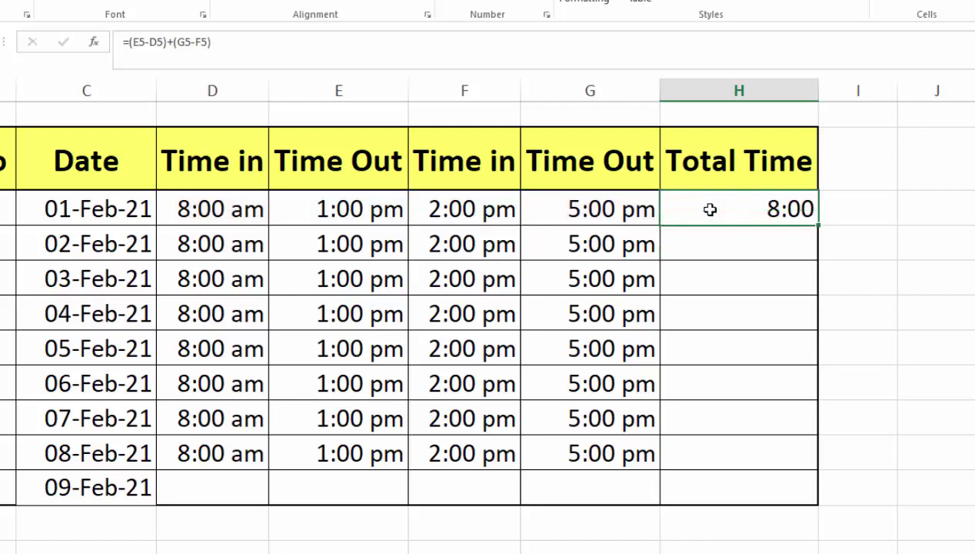
double_click(821, 227)
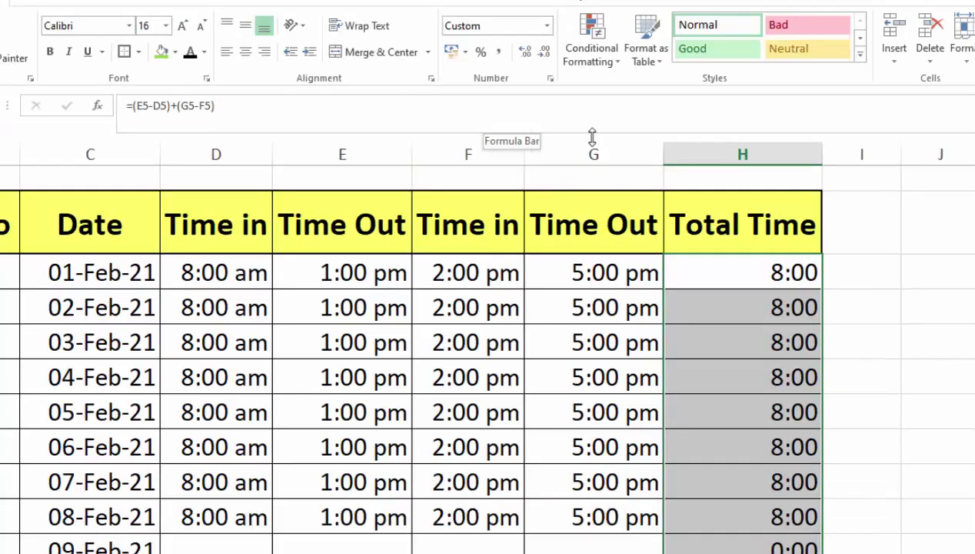
- Apply the custom h:mm number format to the Total Time cells
click(549, 81)
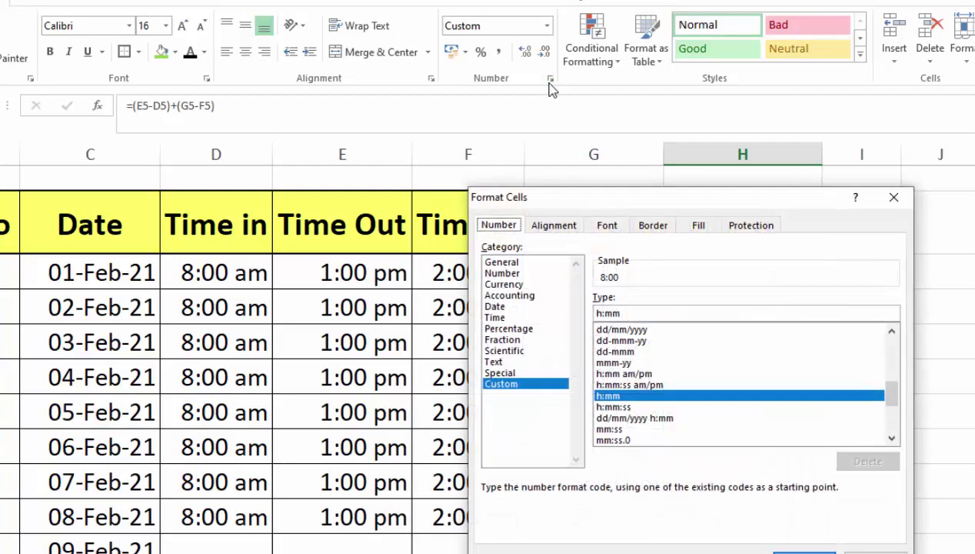
click(502, 384)
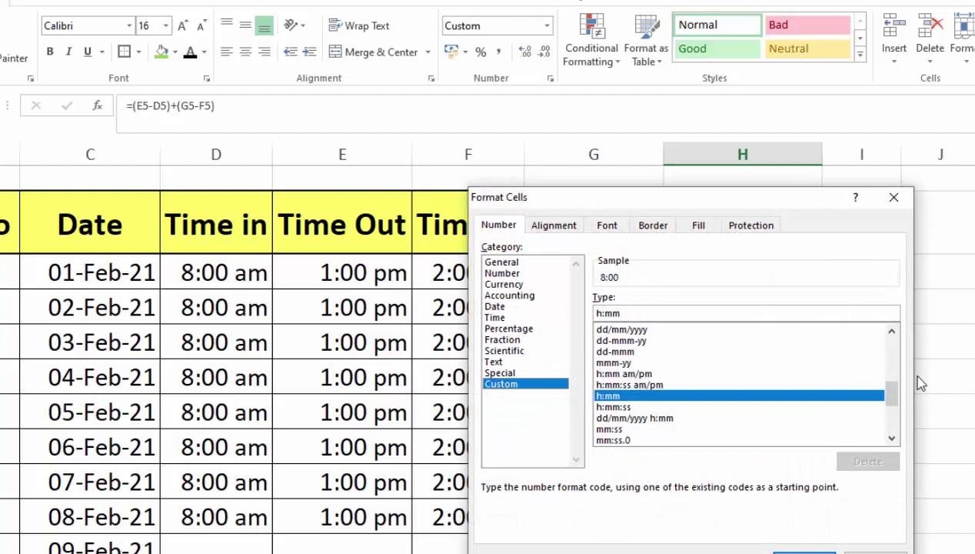
click(890, 358)
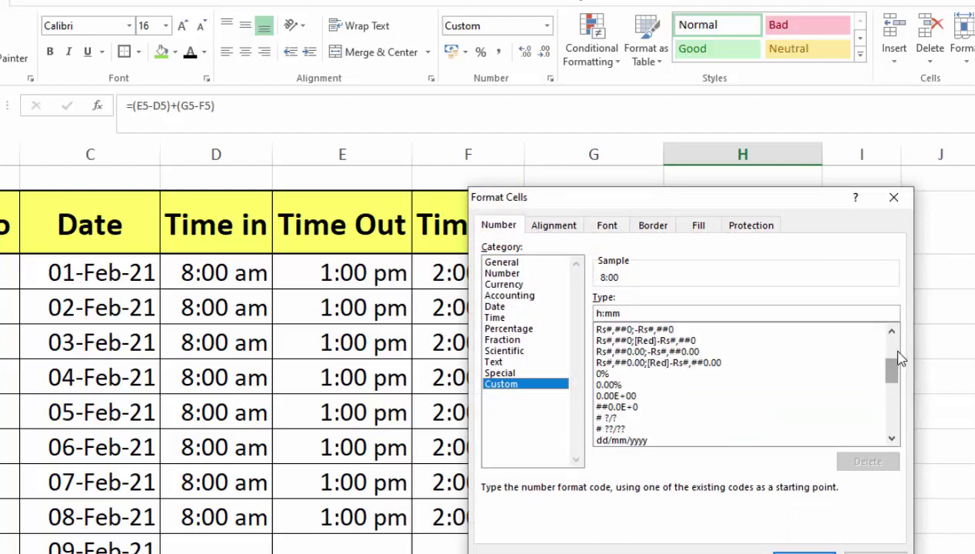
drag(898, 369, 897, 393)
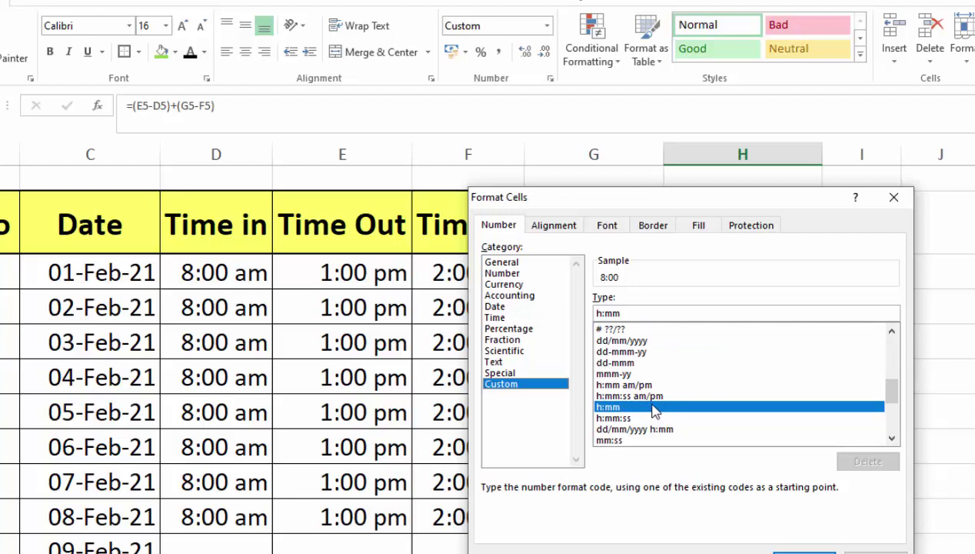
click(803, 552)
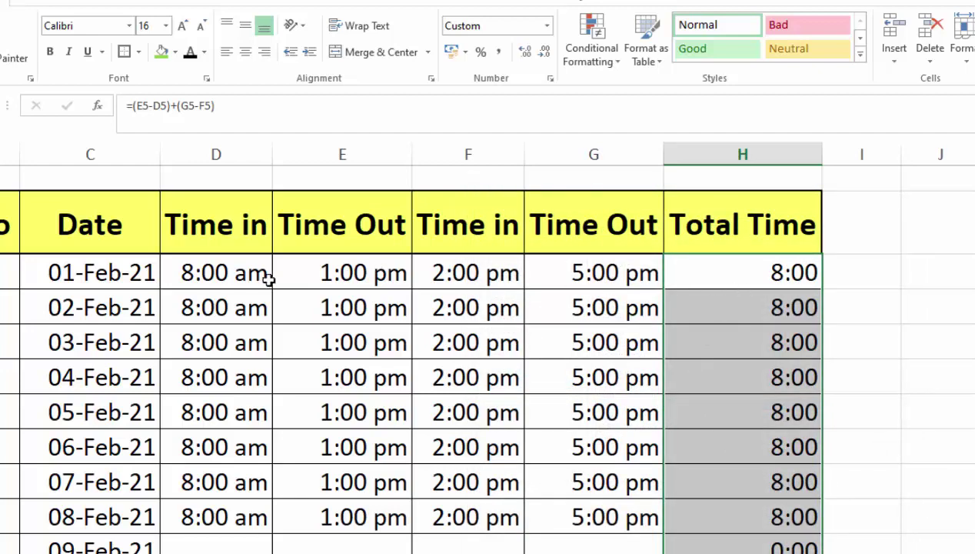
- Change the first day's clock-in to 8:15 am and the second day's clock-out to 4:40 pm
click(222, 268)
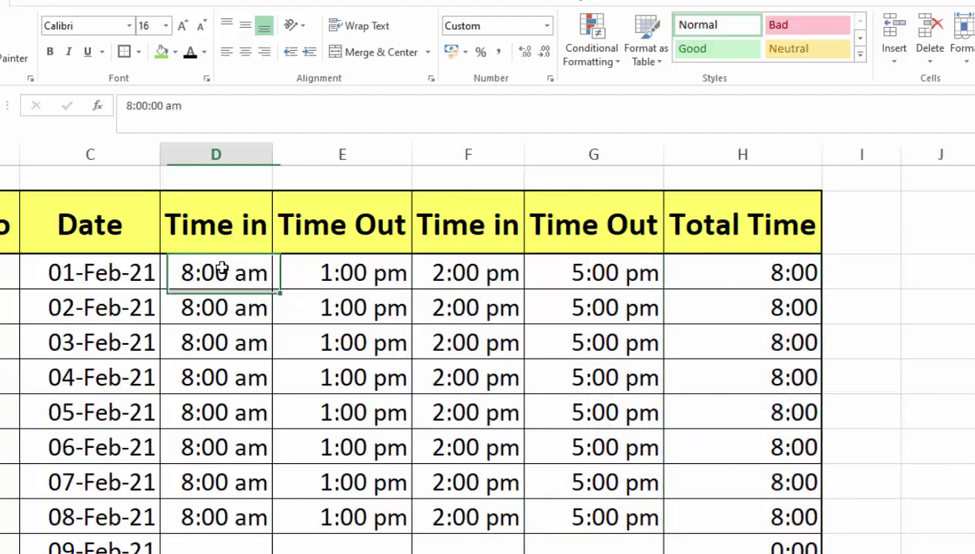
double_click(218, 269)
key(BackSpace)
key(BackSpace)
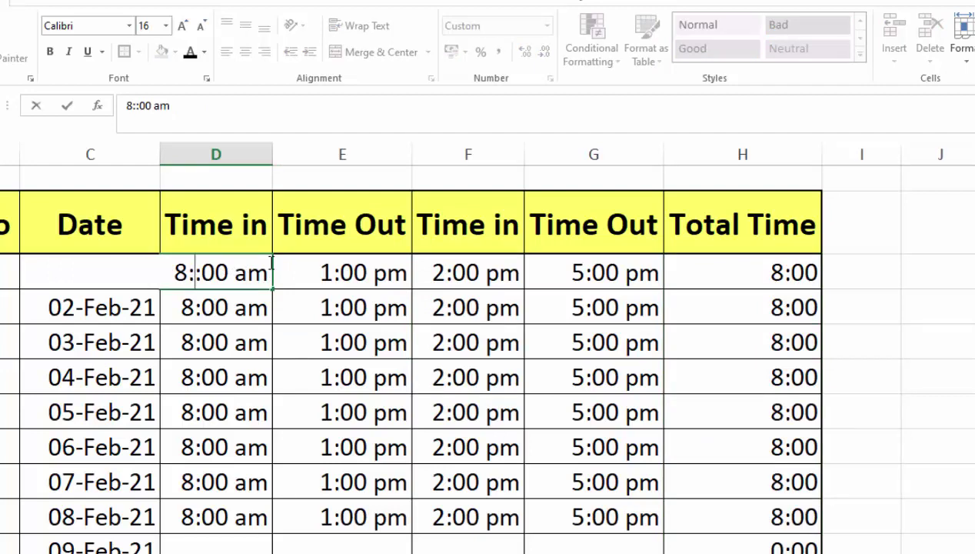
text(15)
key(Tab)
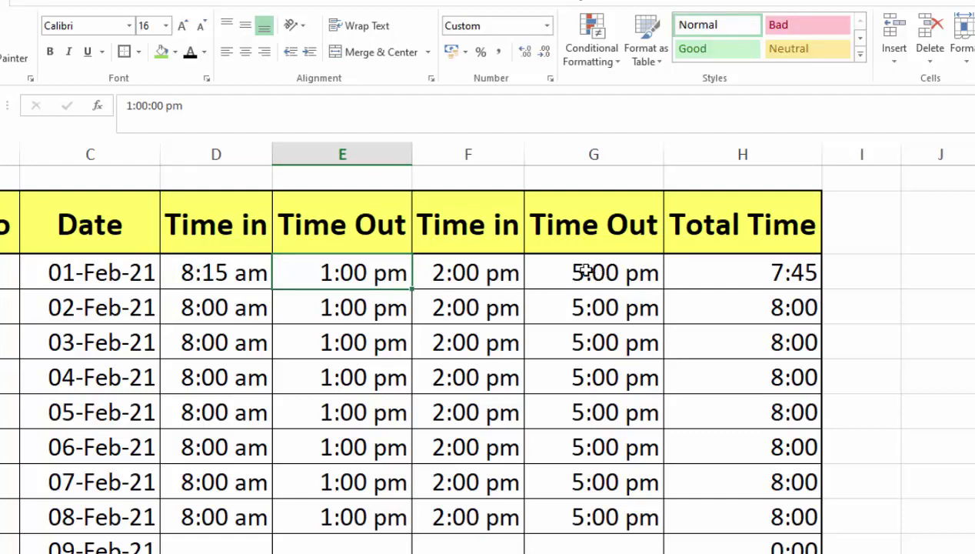
double_click(548, 307)
text(4:40)
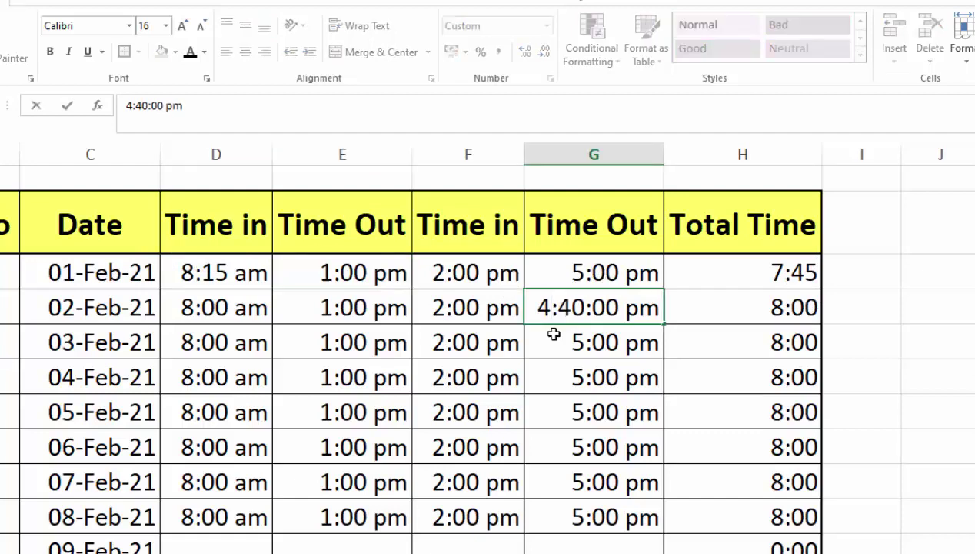
key(Tab)
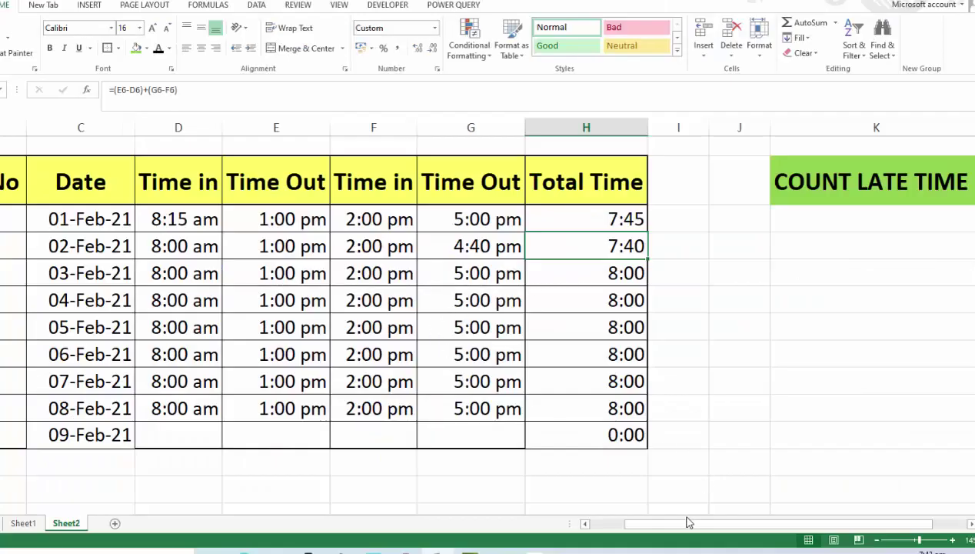
- Enter =COUNTIFS(D5:D12,">=8:15 am",G5:G12,"<=5:00 pm") under COUNT LATE TIME, returning 1
drag(685, 528, 718, 528)
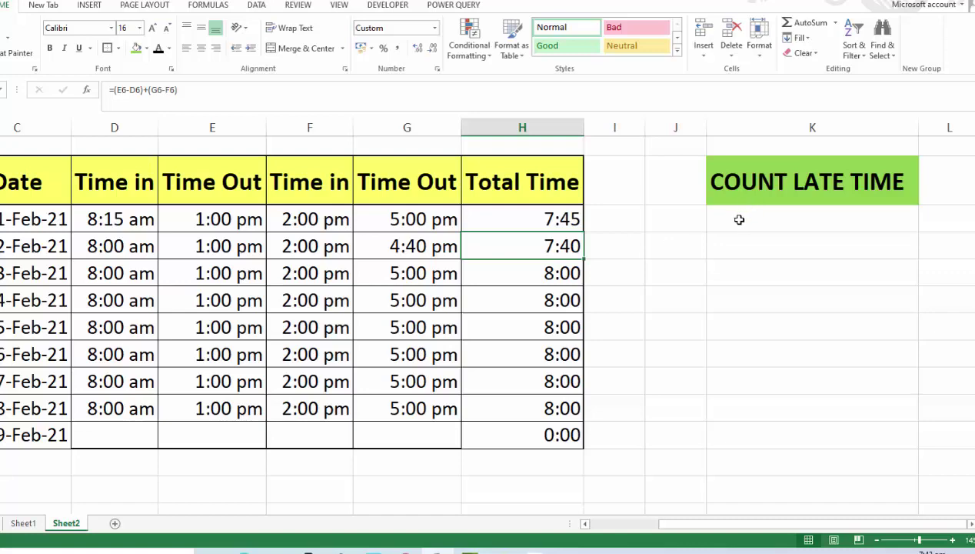
click(736, 220)
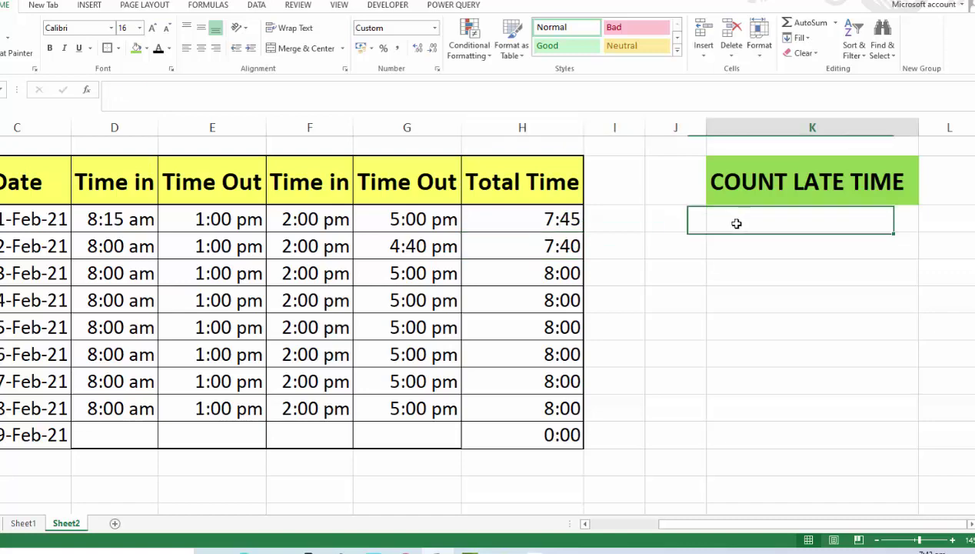
text(=COUNT)
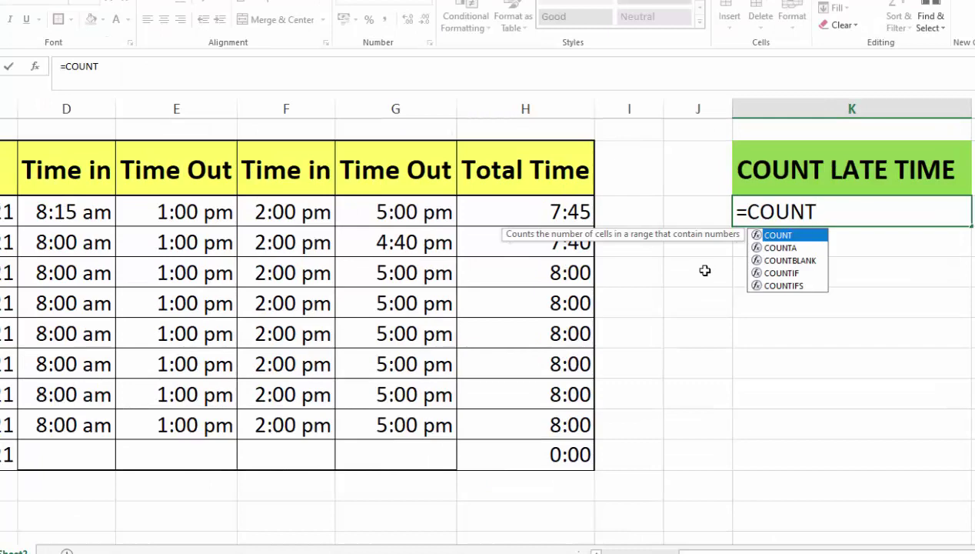
double_click(761, 286)
click(98, 210)
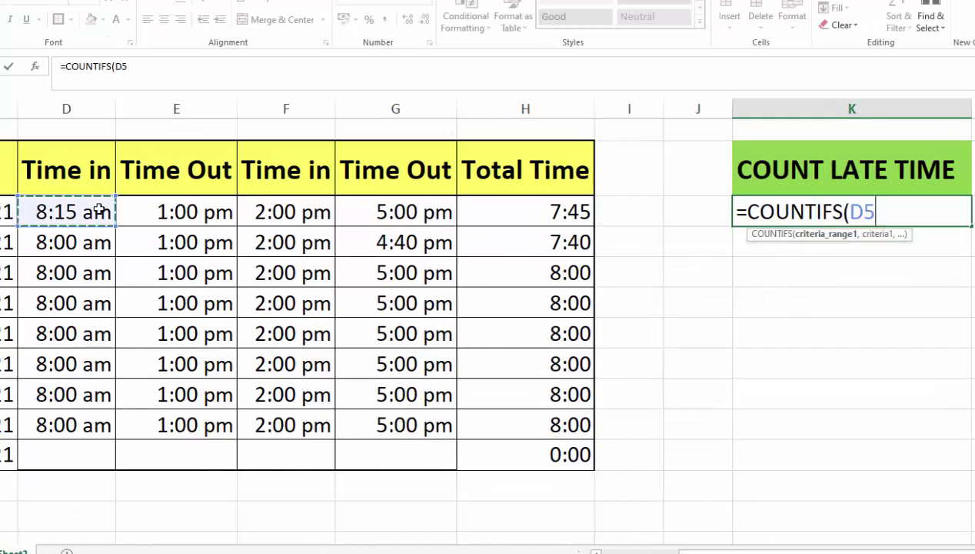
text(>=8:15 am",G5:G12,"<=5:00 pm")
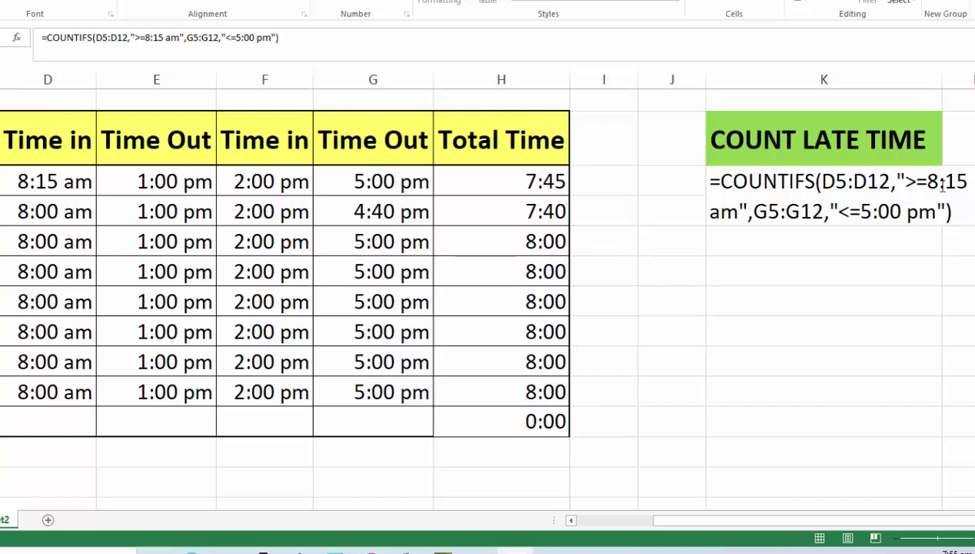
double_click(749, 212)
key(BackSpace)
text(,)
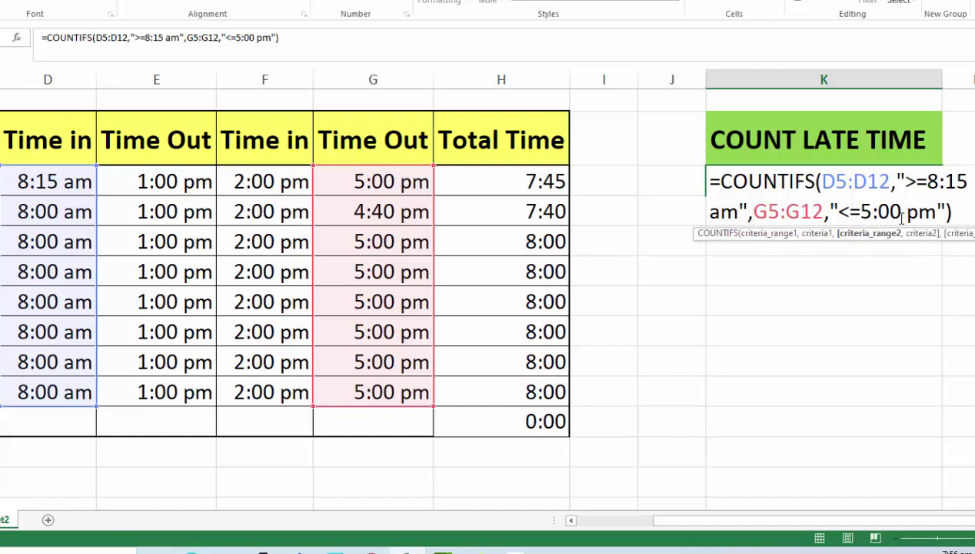
click(950, 213)
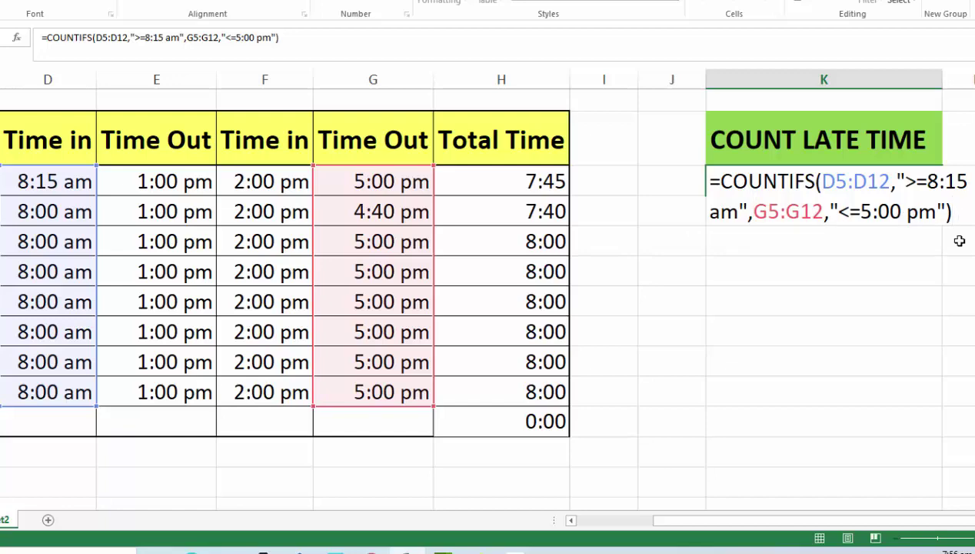
key(Return)
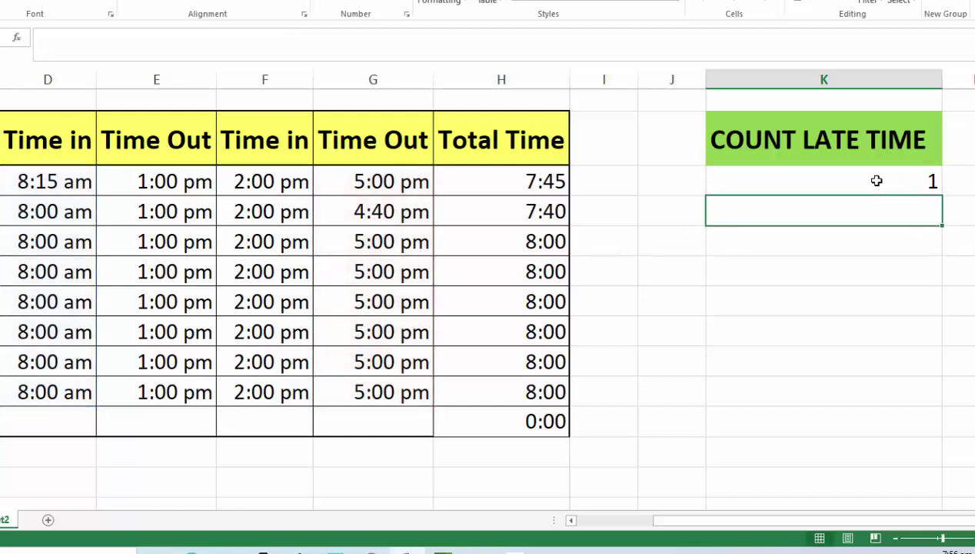
- Change the 02-Feb-21 clock-in from 8:00 to 8:30 am, giving a 7:10 total
double_click(59, 208)
text(:)
key(Tab)
click(22, 210)
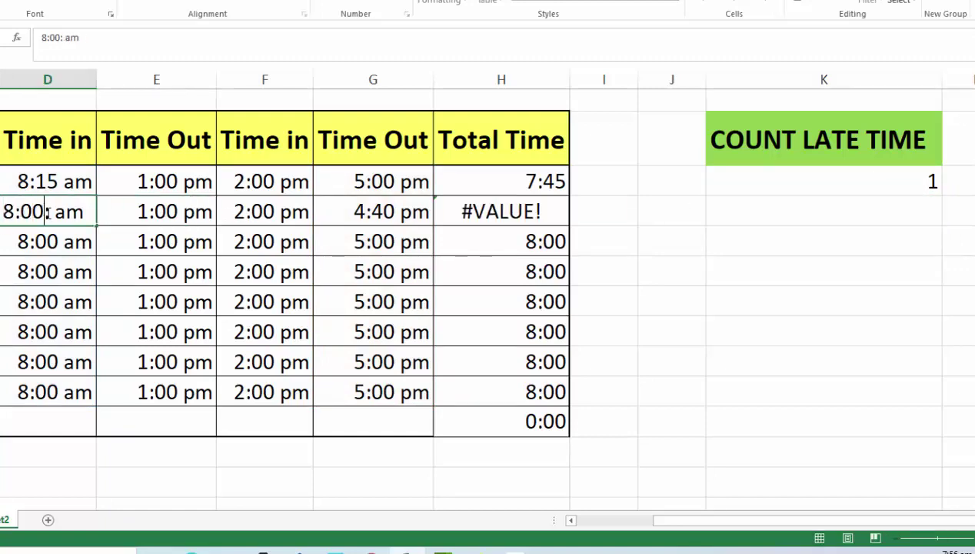
key(BackSpace)
key(BackSpace)
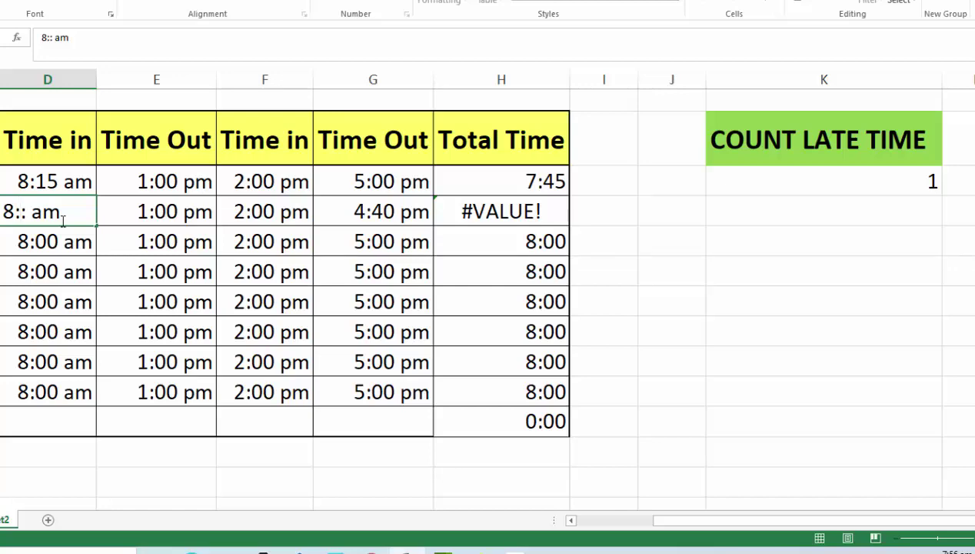
text(30)
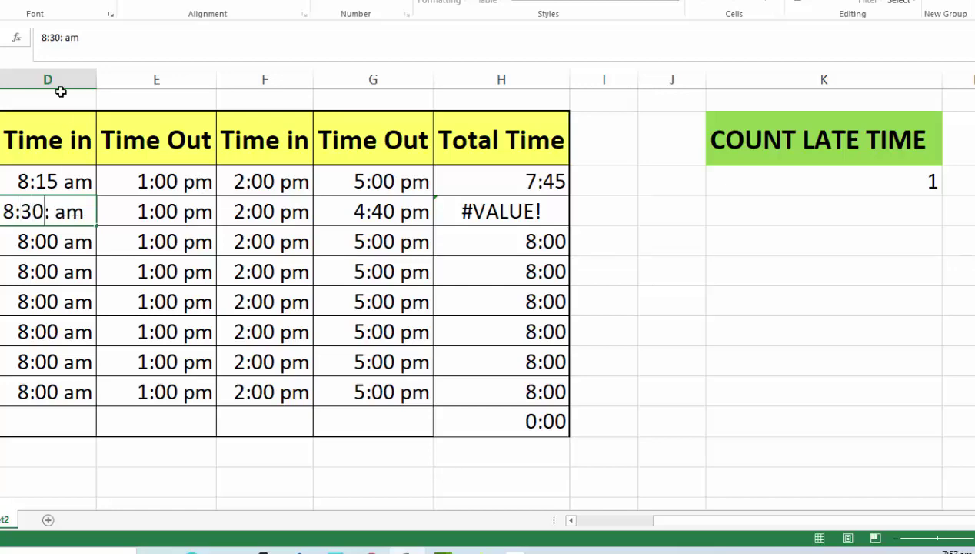
key(Escape)
key(ctrl+z)
double_click(29, 211)
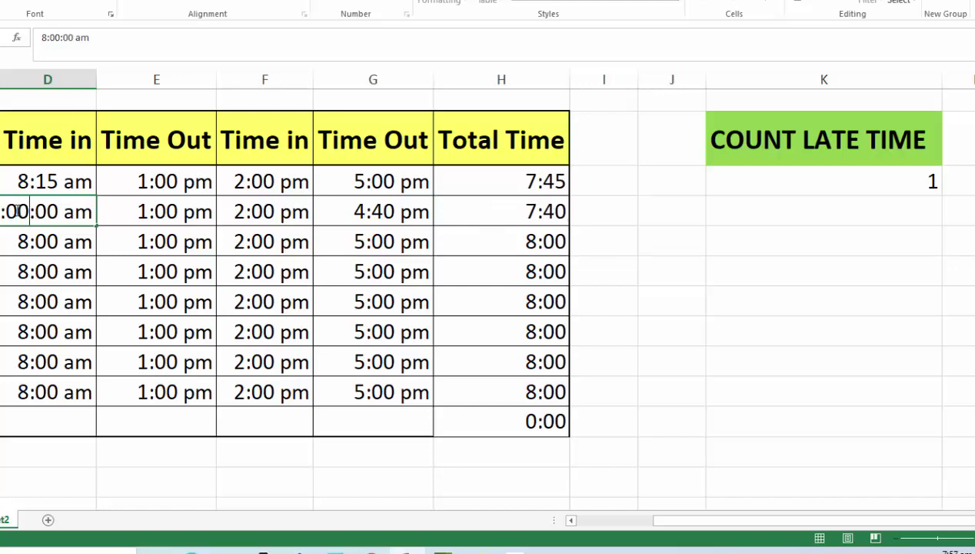
key(BackSpace)
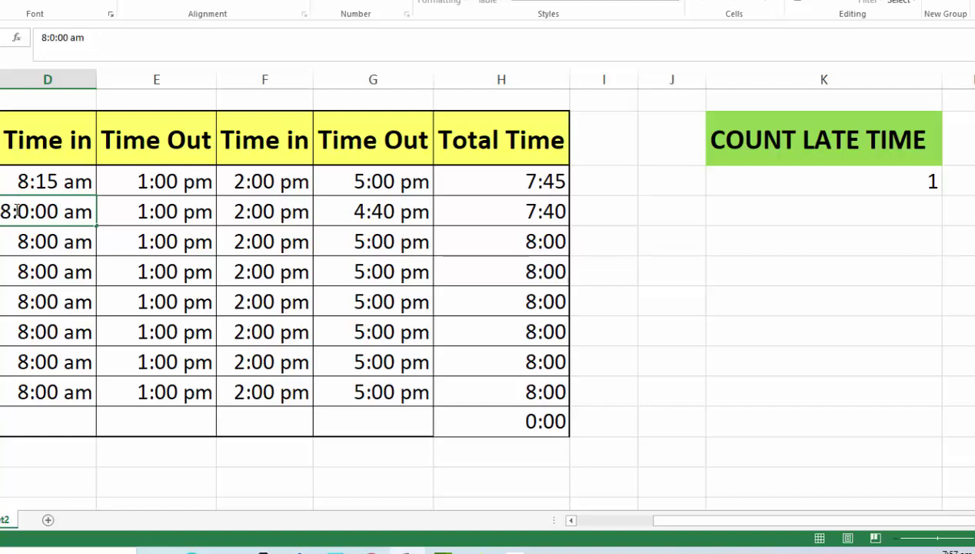
text(3)
key(Tab)
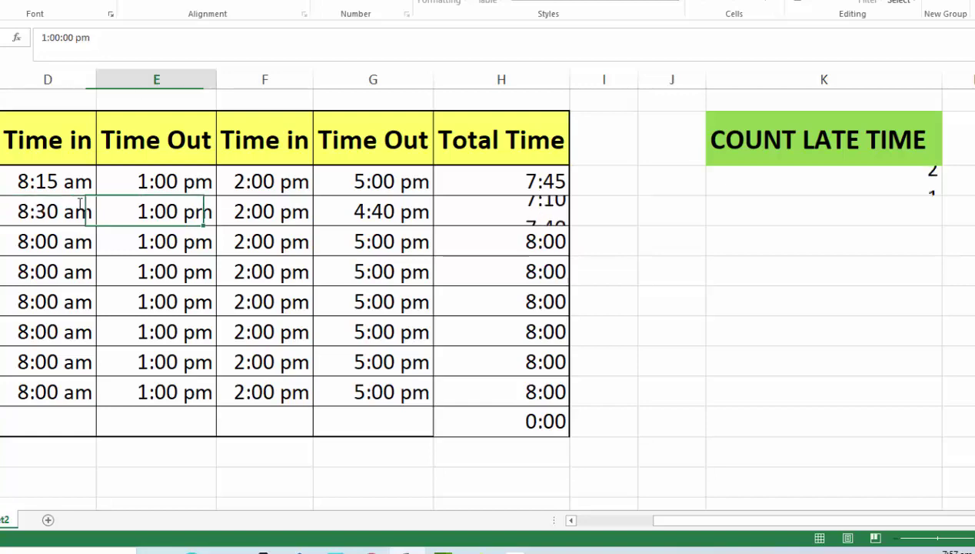